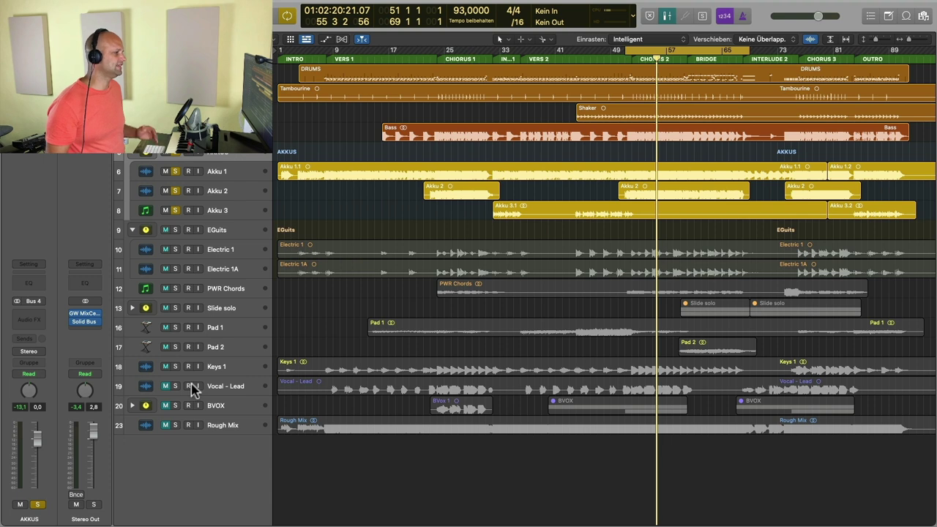
Step: Turn off solo on the individual Akku 1, Akku 2 and Akku 3 tracks
{"action": "left_click", "coordinate": [175, 172]}
{"action": "left_click", "coordinate": [175, 190]}
{"action": "left_click", "coordinate": [175, 210]}
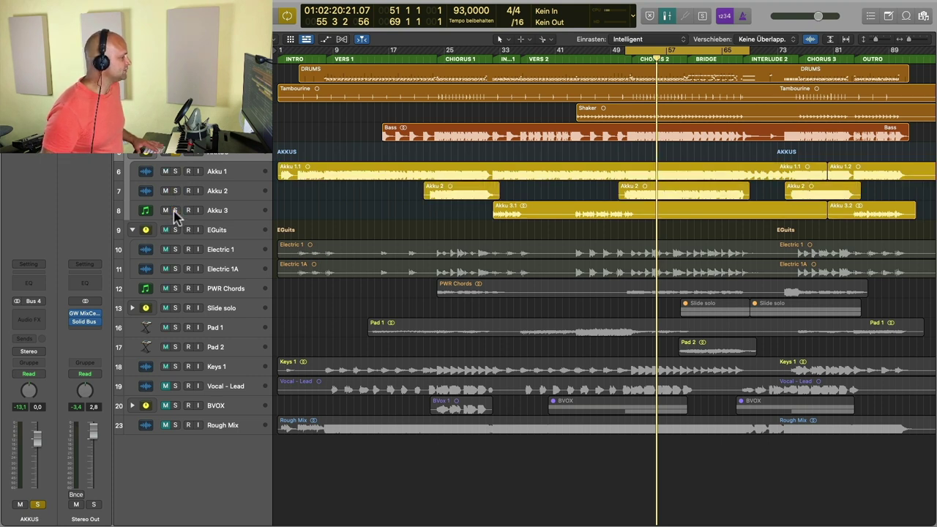
Step: Insert a stereo Compressor in the first audio effect slot of the AKKUS channel
{"action": "left_click", "coordinate": [37, 317]}
{"action": "mouse_move", "coordinate": [76, 361]}
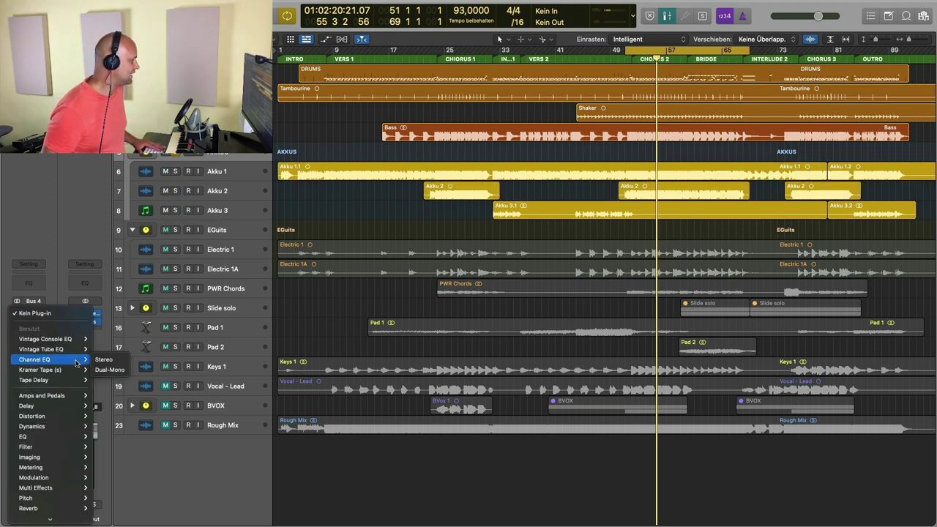
{"action": "mouse_move", "coordinate": [66, 428]}
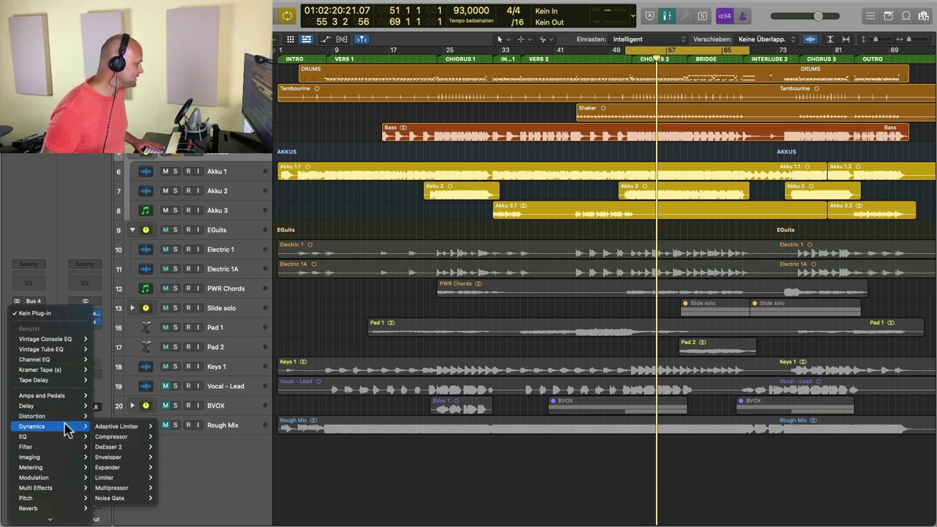
{"action": "mouse_move", "coordinate": [128, 436]}
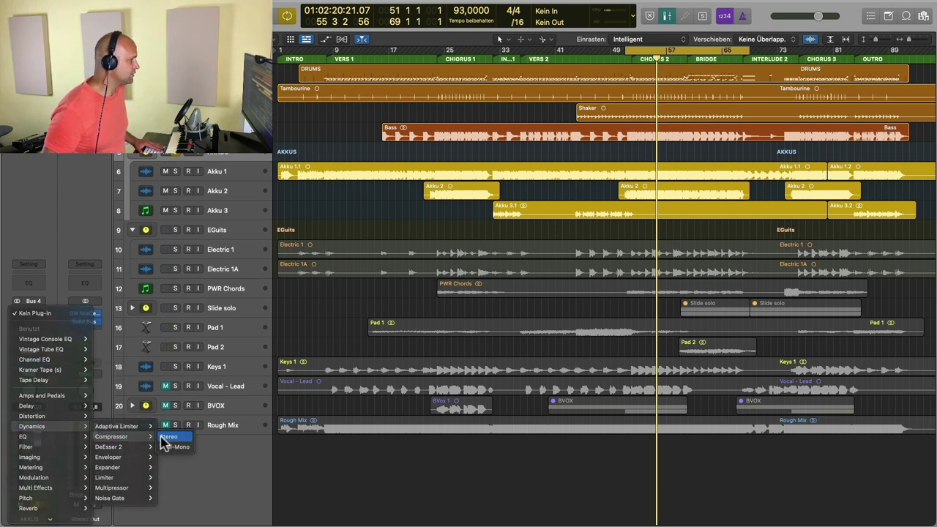
{"action": "left_click", "coordinate": [167, 438]}
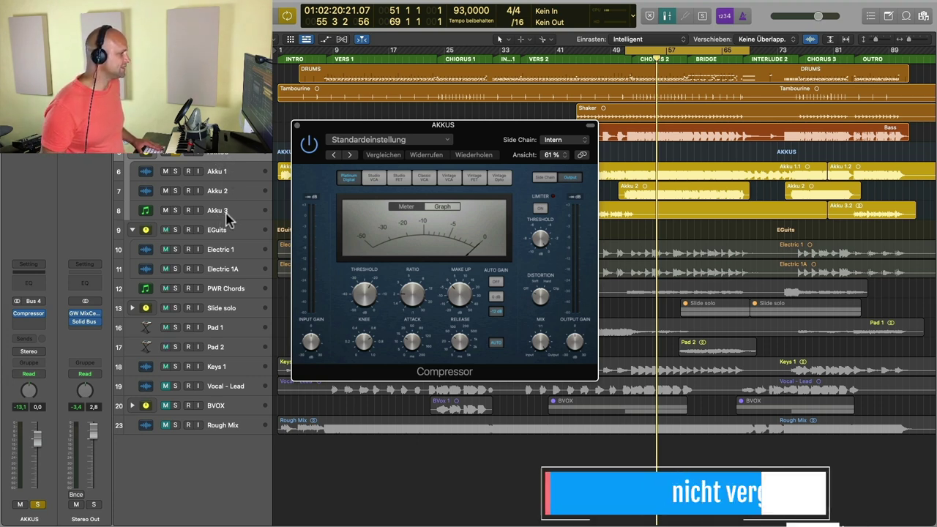
Step: Switch the compressor to the Vintage FET model and enlarge its window to 74 %
{"action": "left_click_drag", "start_coordinate": [487, 129], "coordinate": [463, 80]}
{"action": "left_click", "coordinate": [540, 130]}
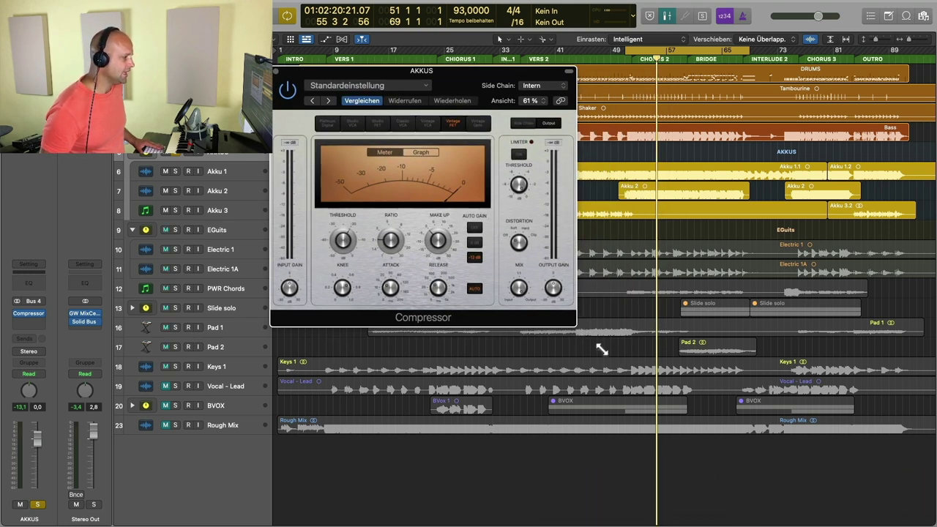
{"action": "left_click_drag", "start_coordinate": [583, 335], "coordinate": [646, 376]}
{"action": "left_click_drag", "start_coordinate": [503, 71], "coordinate": [489, 61]}
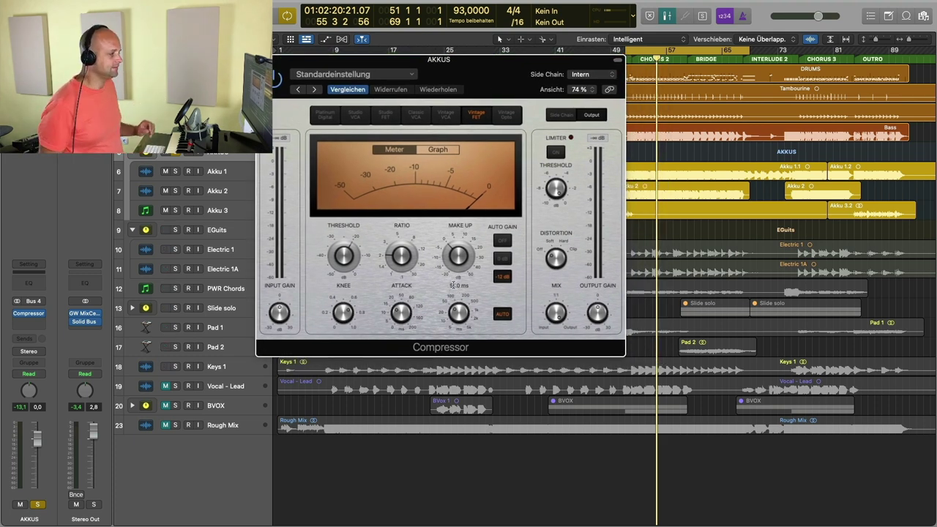
Step: Turn the compressor's auto gain off, raise the ratio and set the attack to about 12.5 ms
{"action": "left_click", "coordinate": [504, 244]}
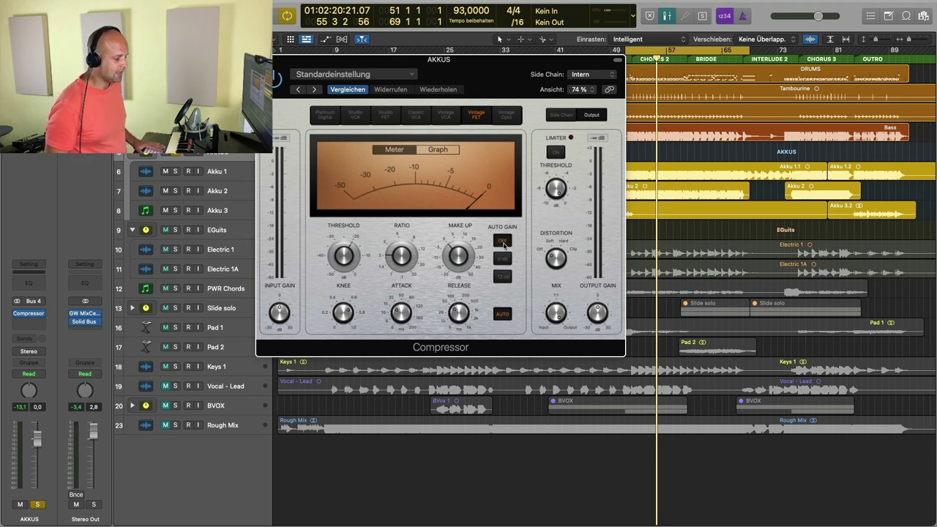
{"action": "left_click_drag", "start_coordinate": [398, 259], "coordinate": [393, 242]}
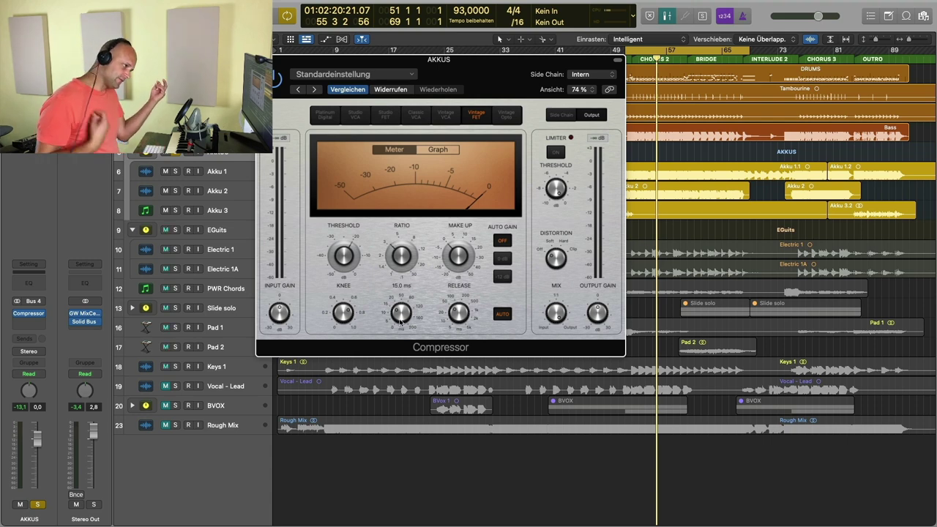
{"action": "left_click_drag", "start_coordinate": [400, 321], "coordinate": [402, 314]}
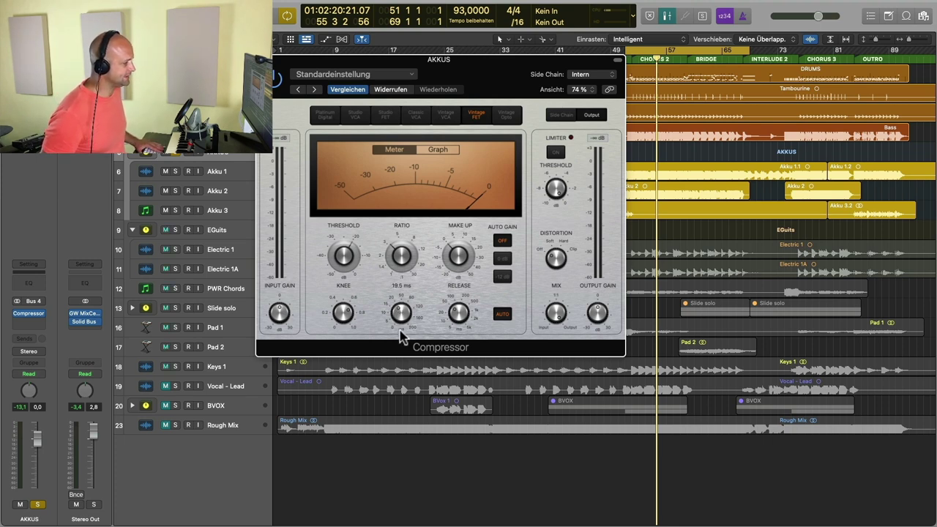
{"action": "left_click_drag", "start_coordinate": [393, 313], "coordinate": [399, 326]}
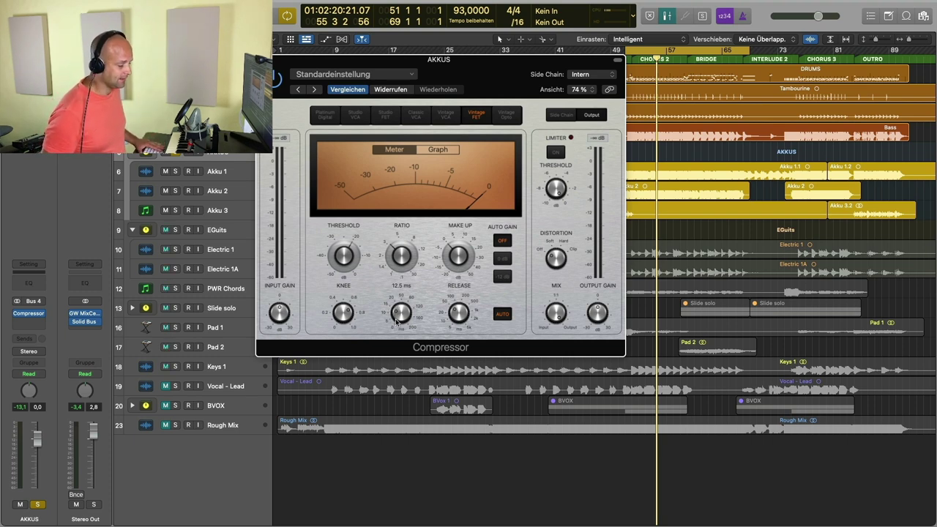
Step: Lower the compressor's threshold to -32 dB while playing the cycled section from bar 51
{"action": "left_click_drag", "start_coordinate": [524, 79], "coordinate": [653, 311]}
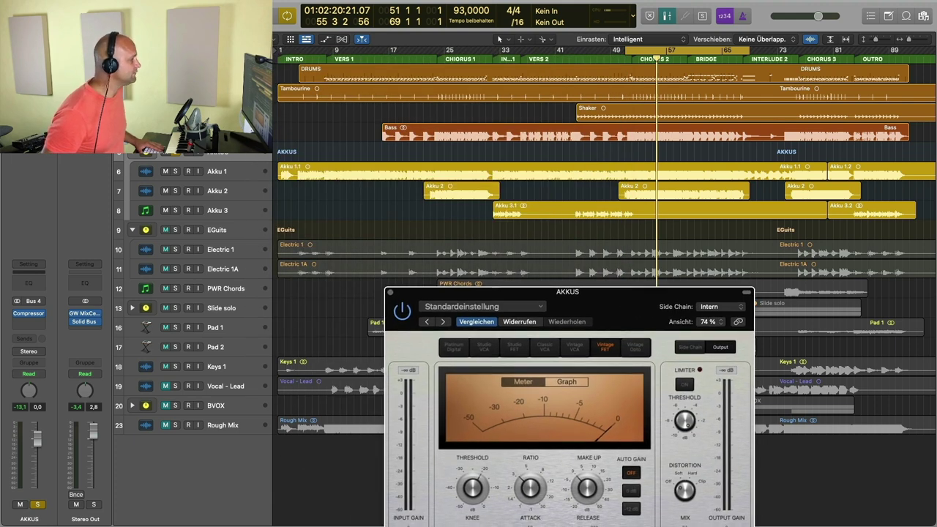
{"action": "left_click_drag", "start_coordinate": [600, 296], "coordinate": [439, 84]}
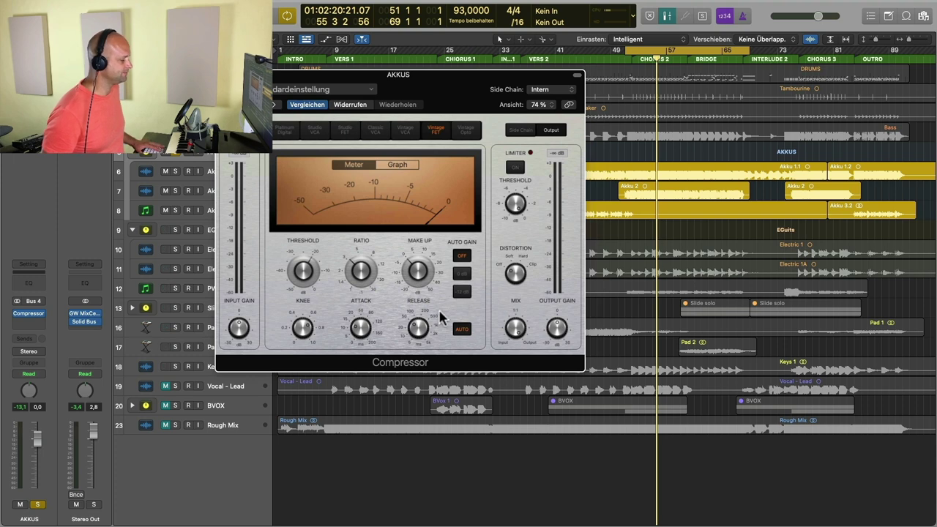
{"action": "key", "text": "space"}
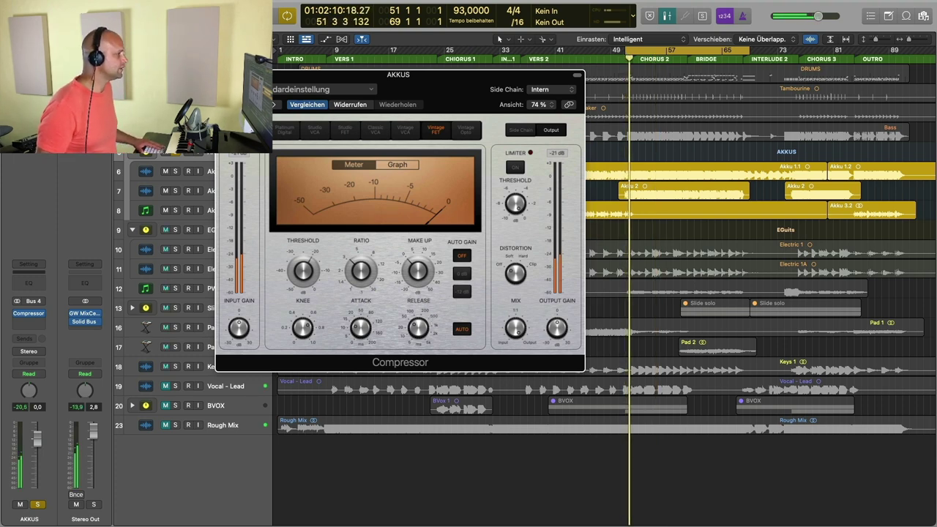
{"action": "mouse_move", "coordinate": [359, 272]}
{"action": "mouse_move", "coordinate": [310, 289]}
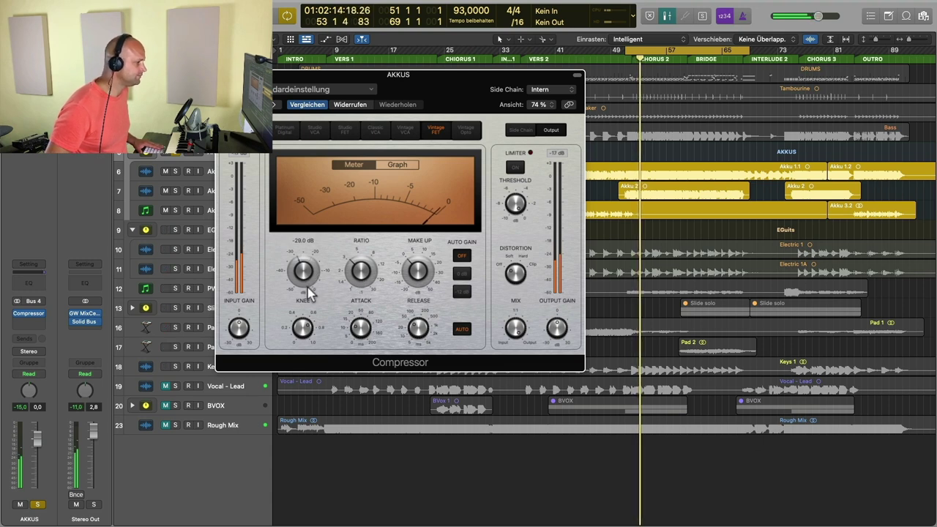
{"action": "scroll", "coordinate": [309, 288], "scroll_direction": "down", "scroll_amount": 3}
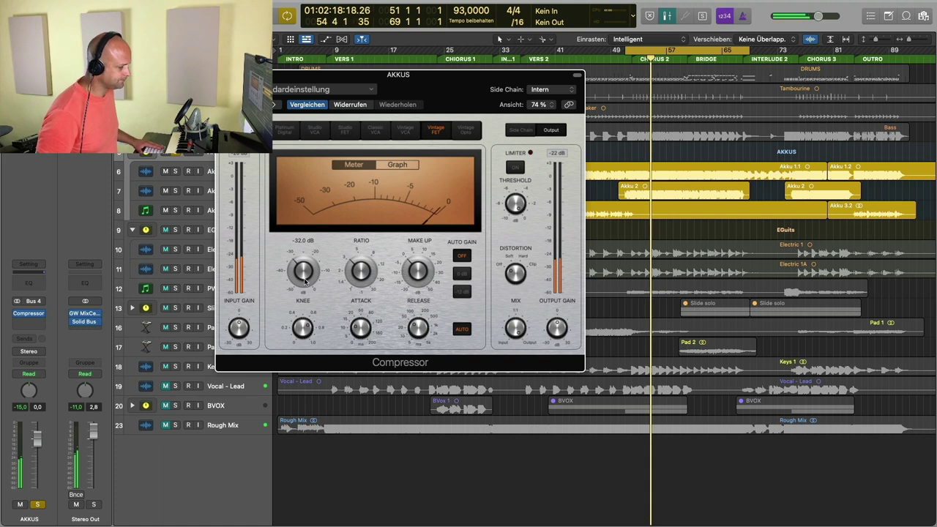
Step: Set the compressor's attack to 0 ms and play the cycled section to hear the effect on the accordions' transients
{"action": "mouse_move", "coordinate": [417, 330]}
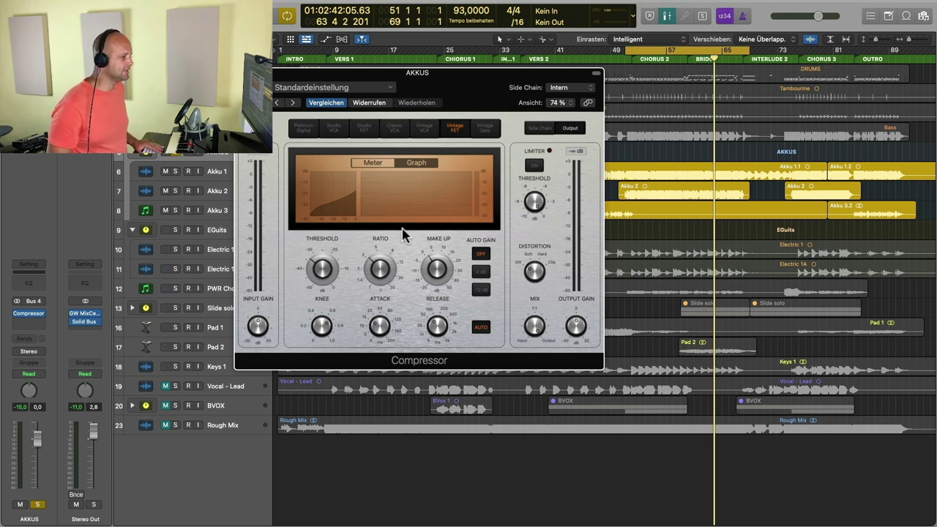
{"action": "mouse_move", "coordinate": [397, 318]}
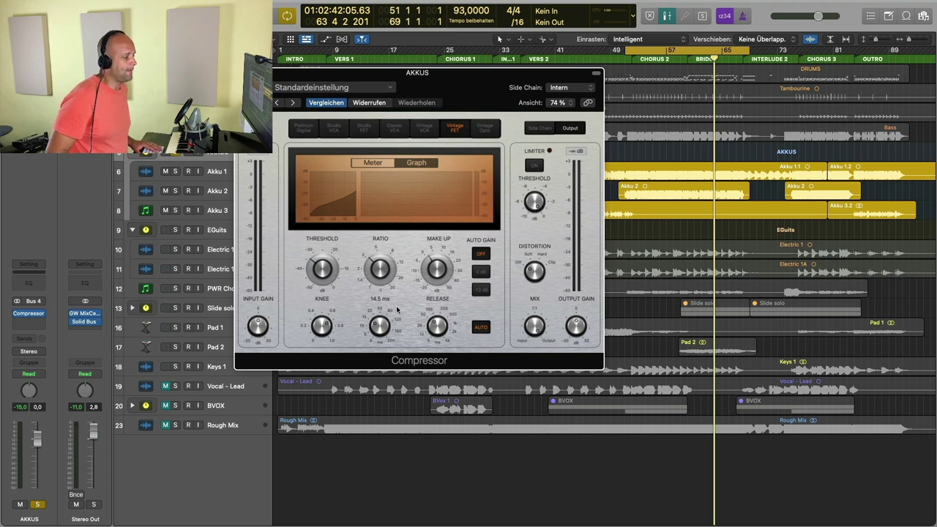
{"action": "left_click_drag", "start_coordinate": [380, 327], "coordinate": [376, 341]}
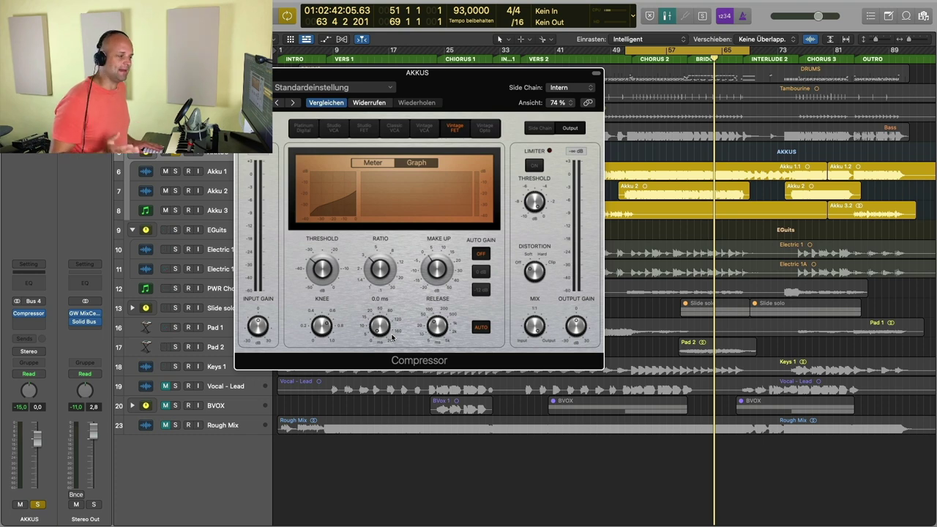
{"action": "left_click", "coordinate": [436, 328]}
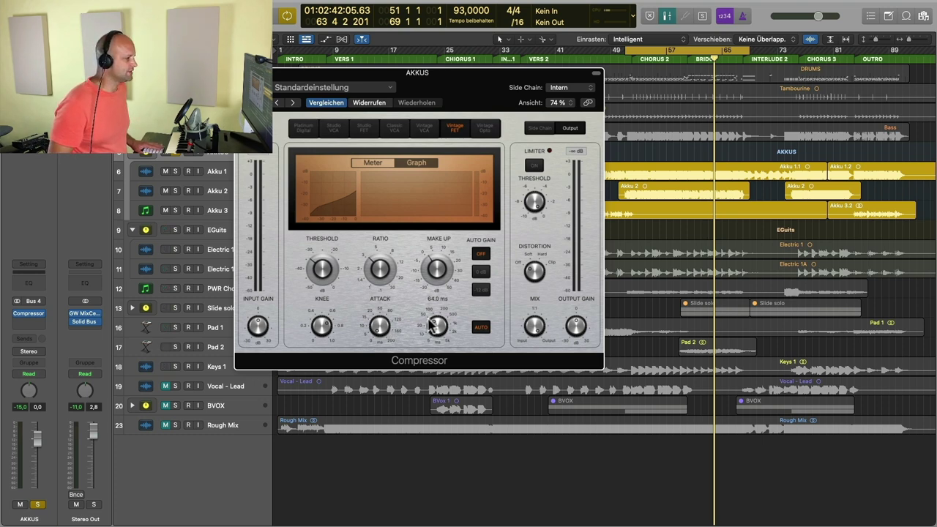
{"action": "key", "text": "space"}
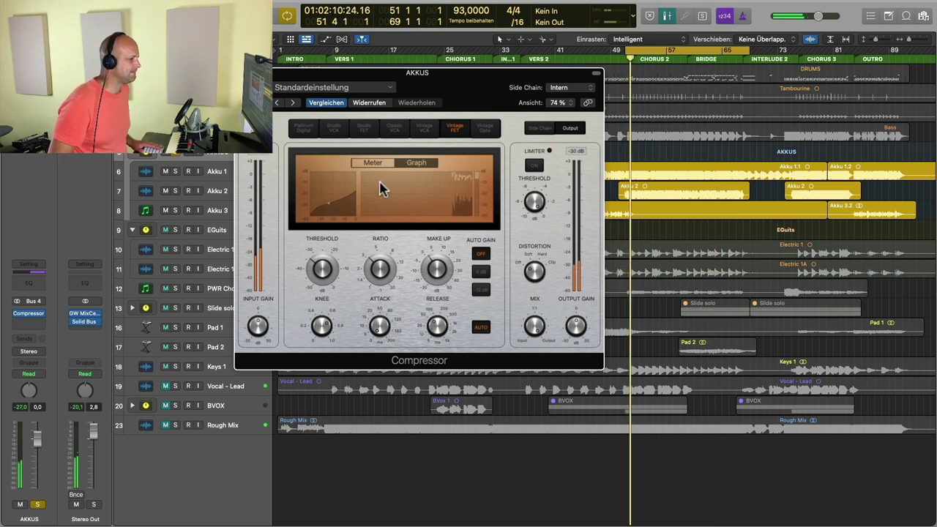
{"action": "mouse_move", "coordinate": [391, 265]}
{"action": "mouse_move", "coordinate": [381, 333]}
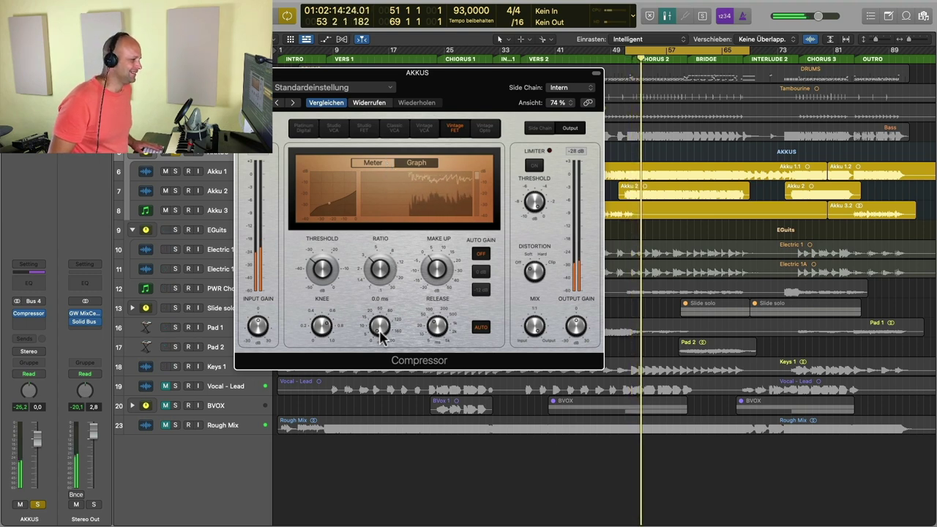
Step: Raise the compressor's attack to 17.5 ms
{"action": "left_click_drag", "start_coordinate": [381, 333], "coordinate": [374, 309]}
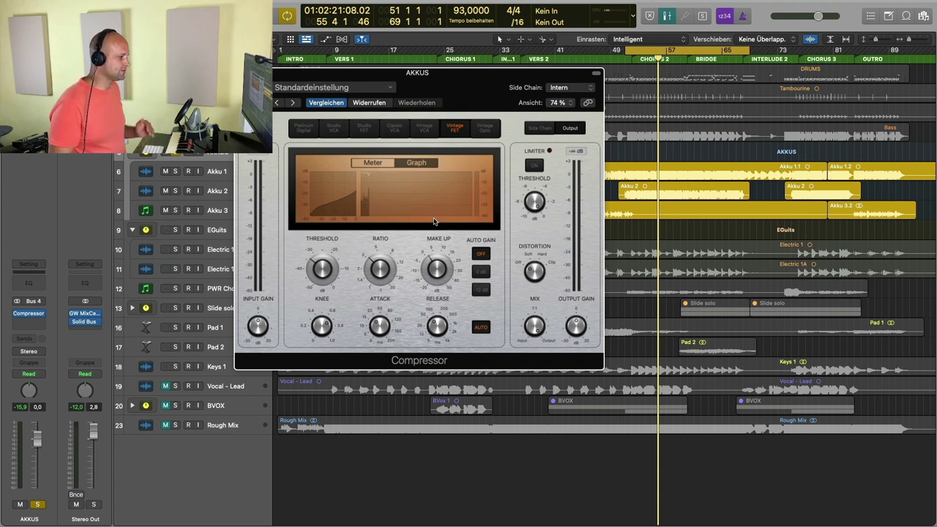
{"action": "mouse_move", "coordinate": [385, 328]}
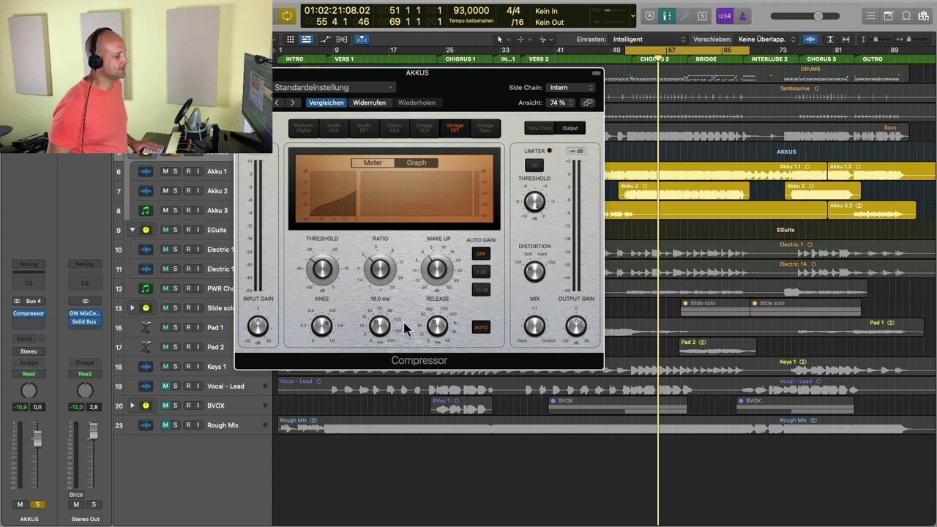
{"action": "left_click_drag", "start_coordinate": [380, 328], "coordinate": [381, 331]}
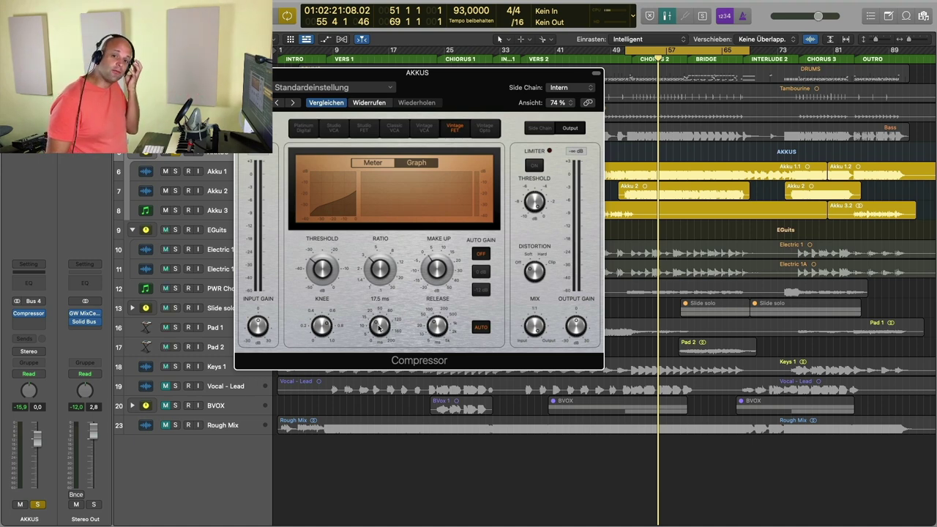
Step: Switch the compressor's display to the meter for playback of the cycled section, and close the plug-in window
{"action": "left_click", "coordinate": [371, 164]}
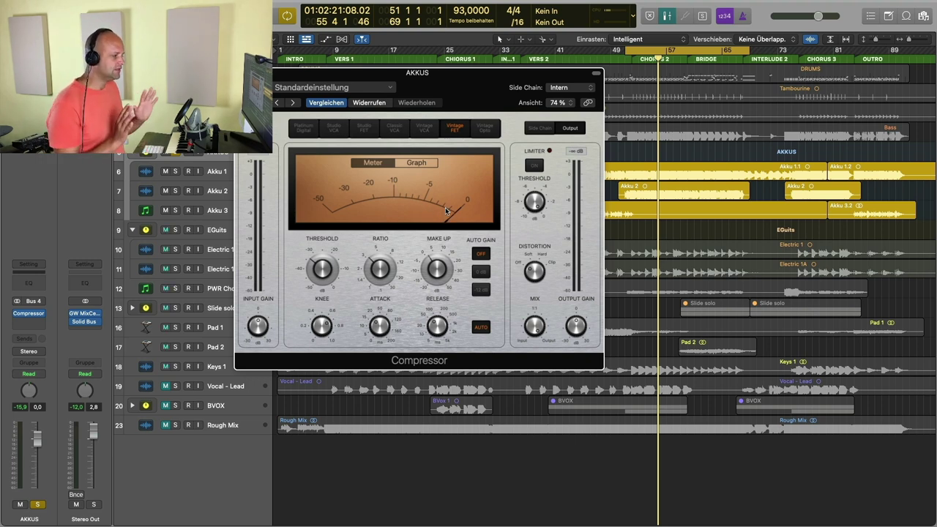
{"action": "left_click_drag", "start_coordinate": [423, 327], "coordinate": [421, 271]}
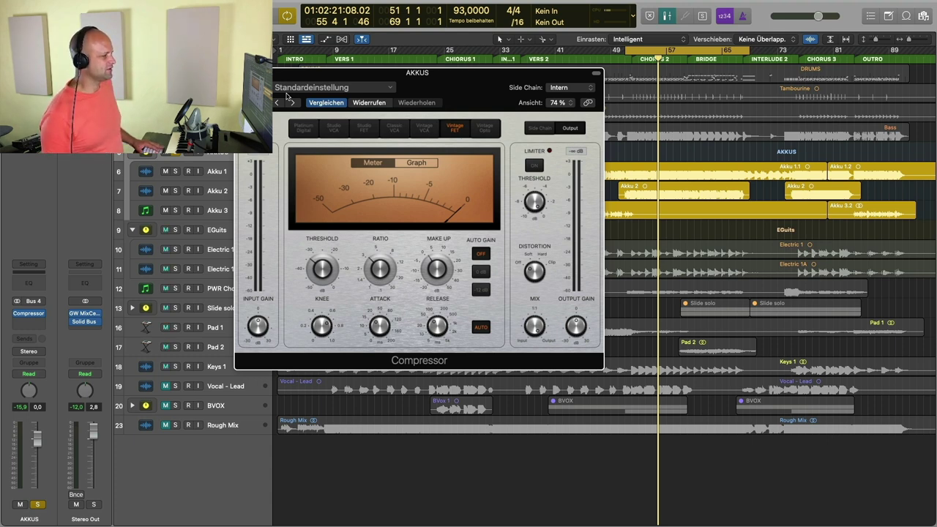
{"action": "key", "text": "space"}
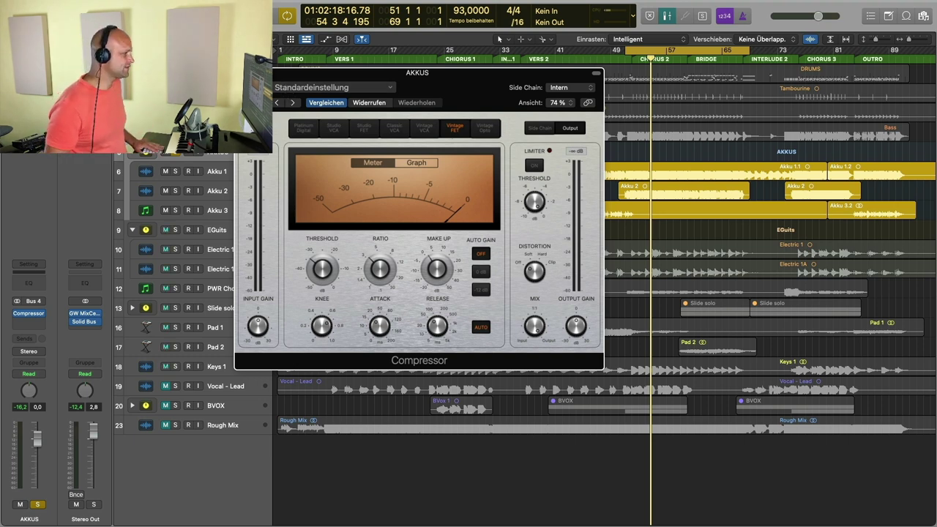
{"action": "left_click", "coordinate": [244, 72]}
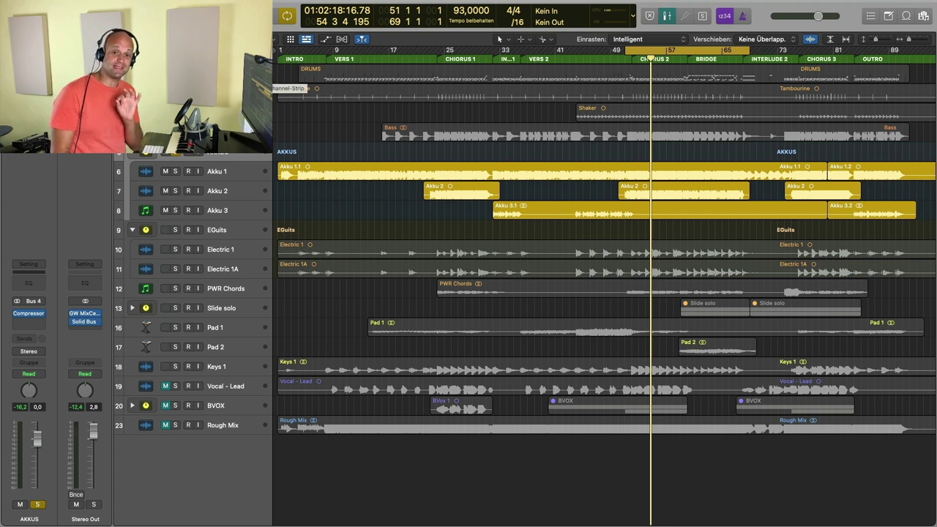
Step: Insert a second Compressor below the first one on the AKKUS channel
{"action": "left_click", "coordinate": [43, 323]}
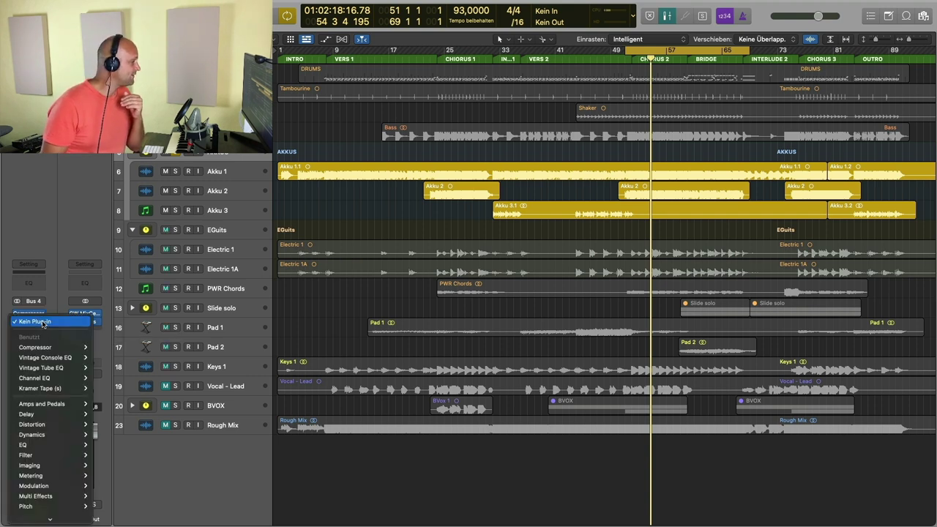
{"action": "mouse_move", "coordinate": [64, 348]}
{"action": "left_click", "coordinate": [106, 347]}
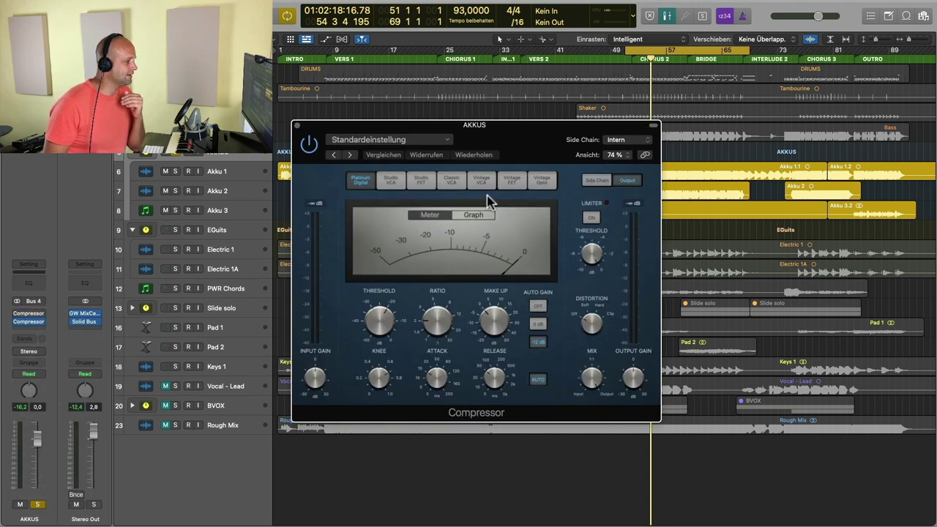
Step: Switch the second compressor to the Vintage FET model and turn its auto gain off
{"action": "left_click", "coordinate": [512, 180]}
{"action": "left_click_drag", "start_coordinate": [533, 148], "coordinate": [532, 107]}
{"action": "left_click", "coordinate": [538, 266]}
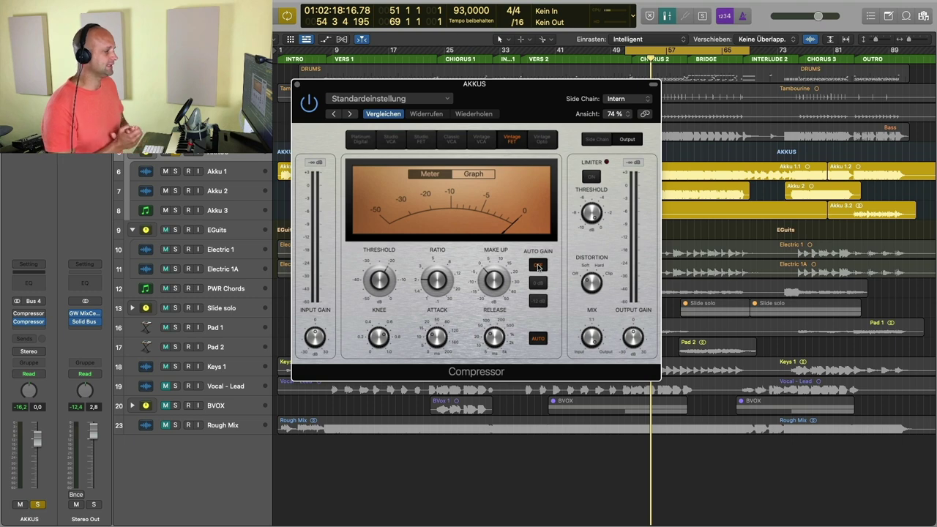
Step: Lower the second compressor's threshold to -50.0 dB and its ratio to 1.0:1
{"action": "mouse_move", "coordinate": [494, 345]}
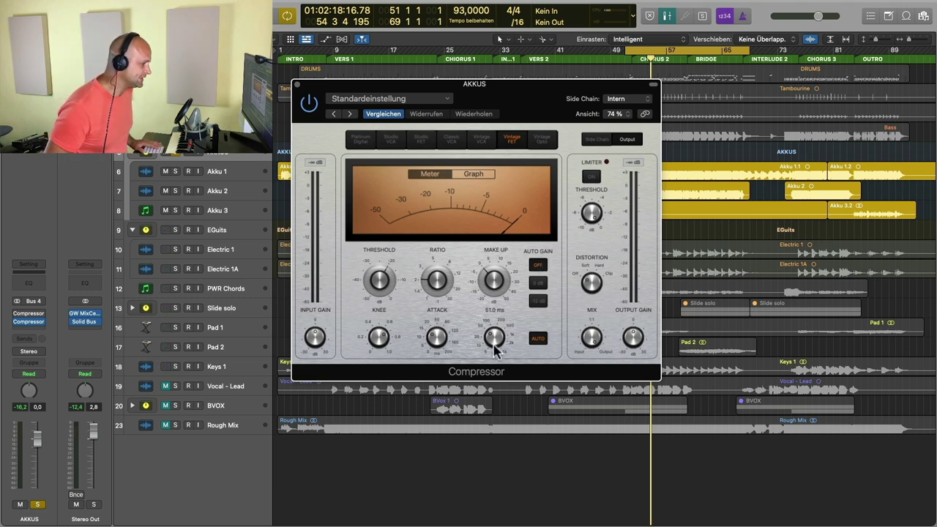
{"action": "scroll", "coordinate": [495, 348], "scroll_direction": "up", "scroll_amount": 10}
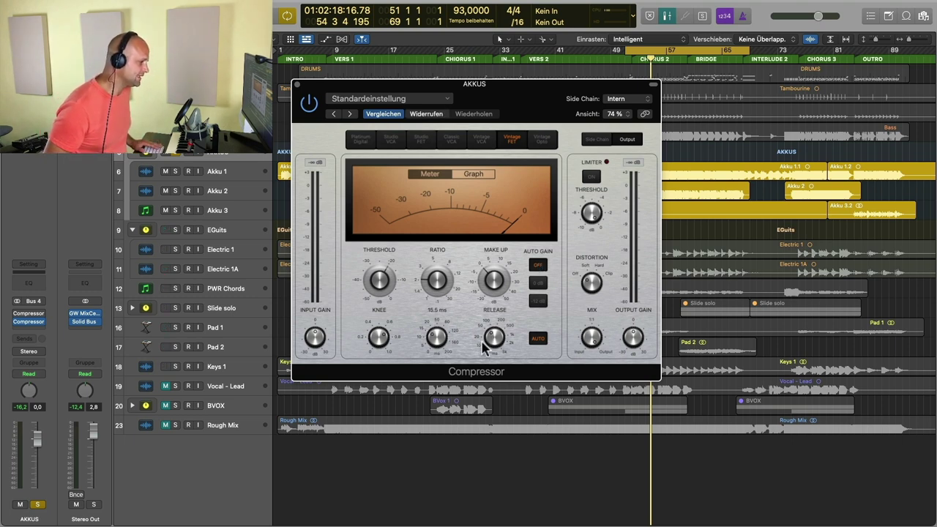
{"action": "mouse_move", "coordinate": [437, 340]}
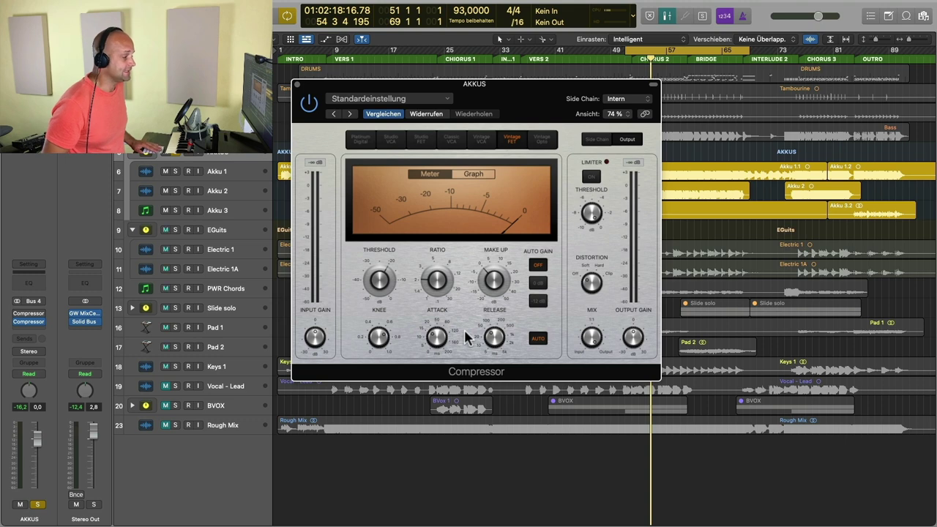
{"action": "mouse_move", "coordinate": [379, 291]}
{"action": "mouse_move", "coordinate": [379, 291]}
{"action": "left_mouse_down"}
{"action": "mouse_move", "coordinate": [385, 326]}
{"action": "mouse_move", "coordinate": [386, 285]}
{"action": "mouse_move", "coordinate": [384, 305]}
{"action": "left_mouse_up"}
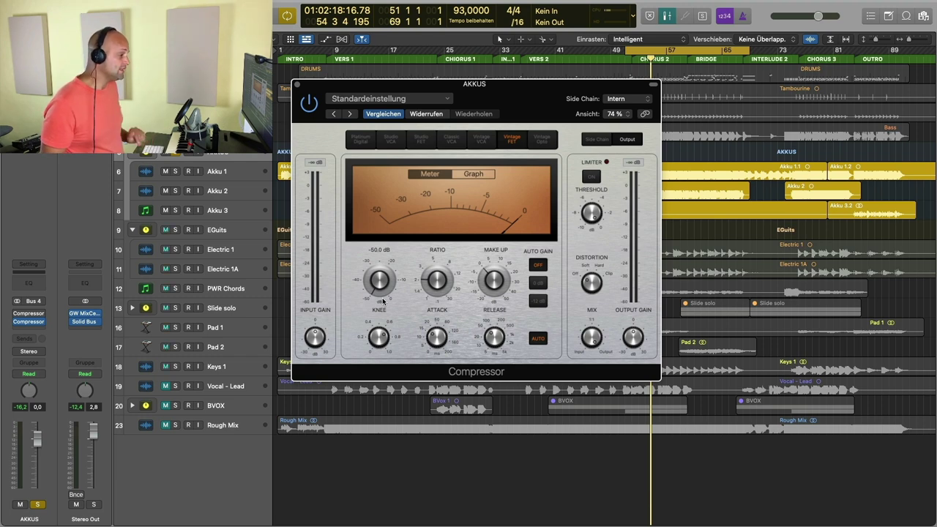
{"action": "left_click_drag", "start_coordinate": [429, 275], "coordinate": [438, 287]}
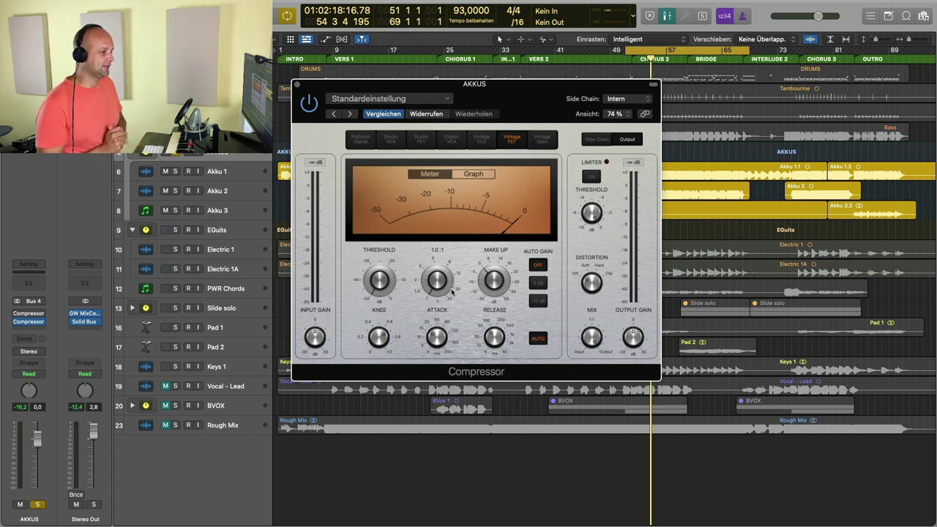
Step: Raise the second compressor's ratio to 1.4:1 and its make-up gain slightly during playback of the cycled section
{"action": "left_click_drag", "start_coordinate": [525, 95], "coordinate": [457, 97]}
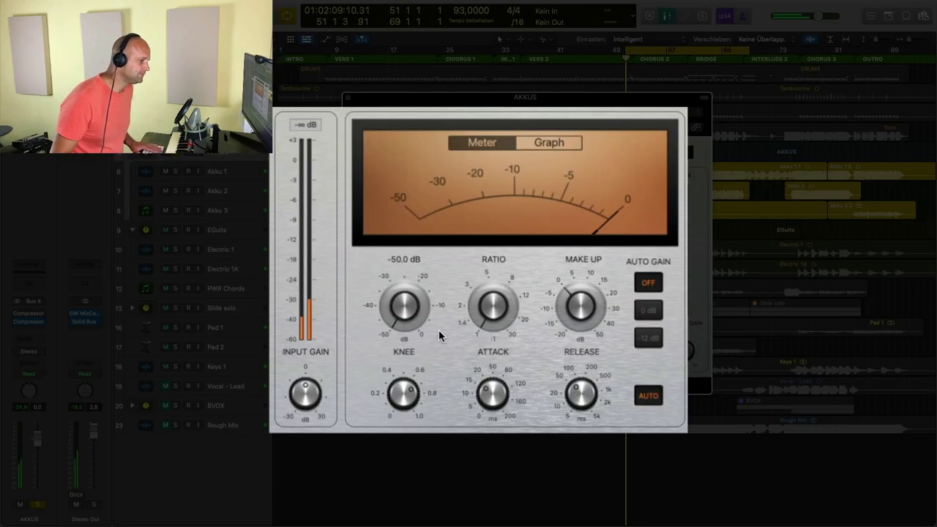
{"action": "mouse_move", "coordinate": [489, 313]}
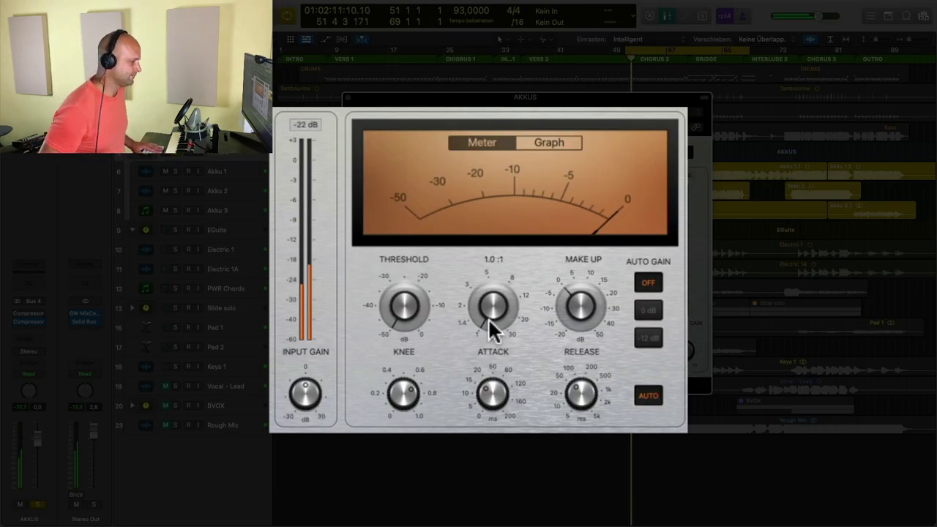
{"action": "left_click_drag", "start_coordinate": [492, 311], "coordinate": [485, 296]}
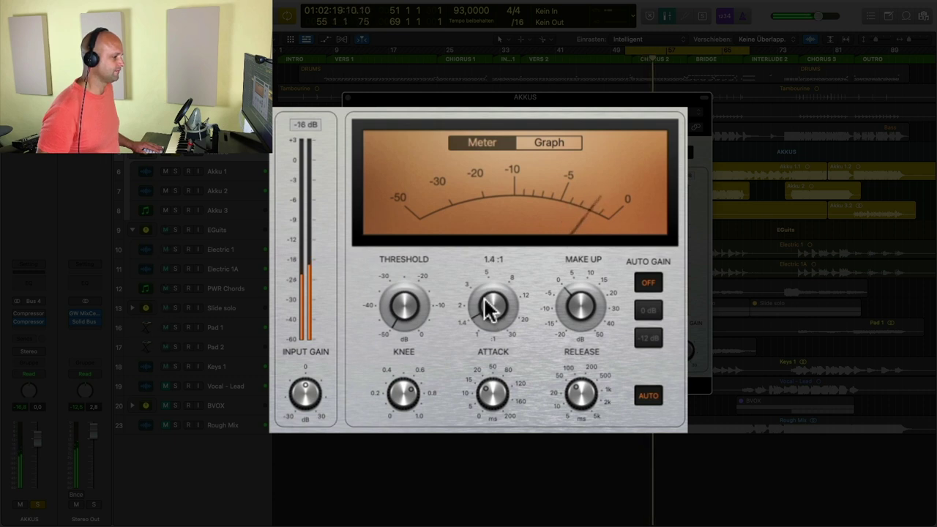
{"action": "left_click_drag", "start_coordinate": [569, 301], "coordinate": [568, 297]}
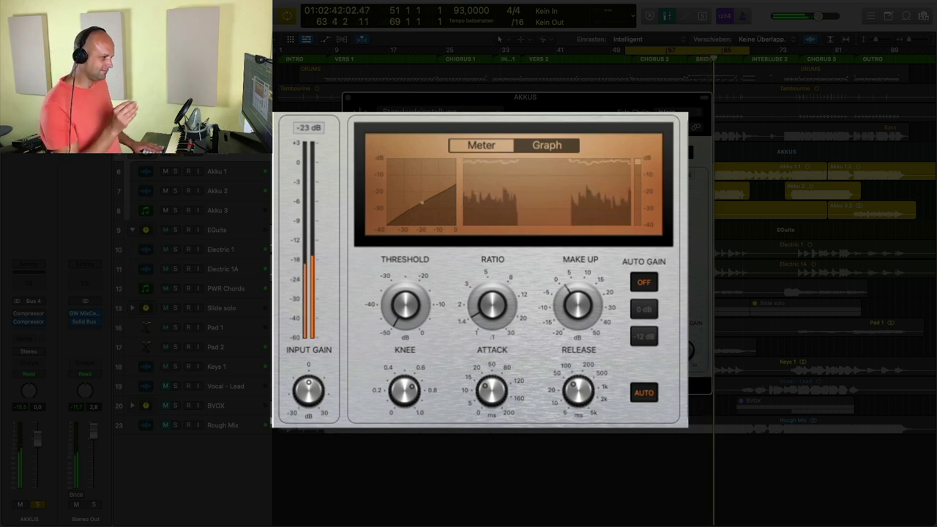
{"action": "key", "text": "space"}
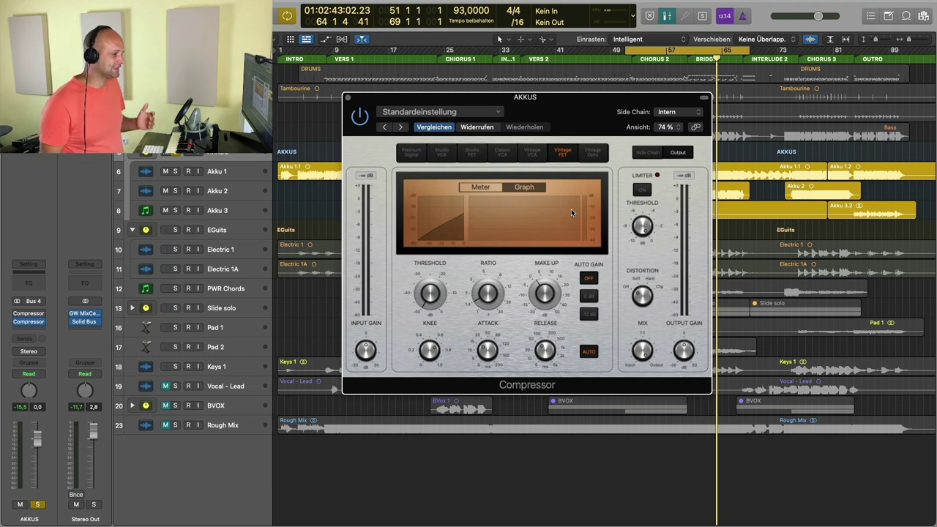
Step: Open the first compressor alongside the second, shrink their windows to 63 % and 62 %, and arrange them side by side
{"action": "left_click_drag", "start_coordinate": [344, 389], "coordinate": [401, 359]}
{"action": "left_click_drag", "start_coordinate": [603, 99], "coordinate": [825, 98]}
{"action": "left_click", "coordinate": [30, 320]}
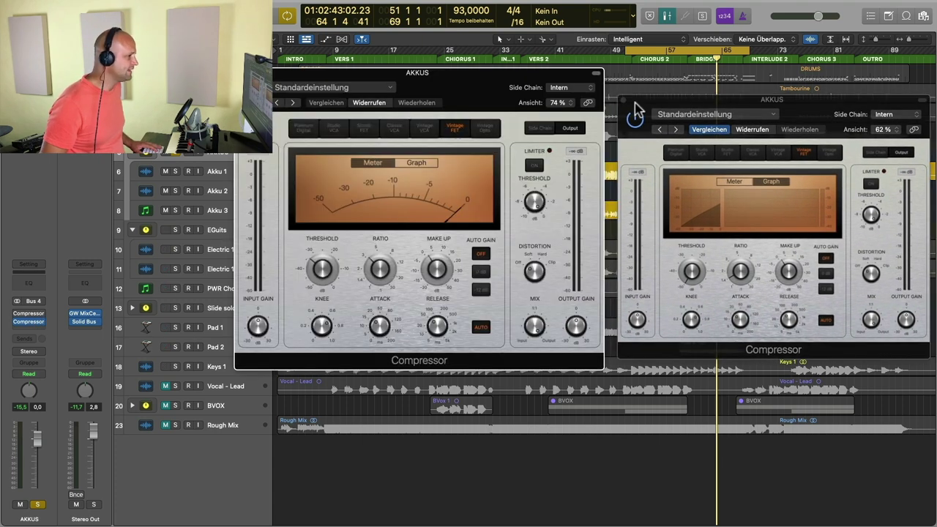
{"action": "left_click_drag", "start_coordinate": [516, 77], "coordinate": [512, 104]}
{"action": "left_click_drag", "start_coordinate": [619, 401], "coordinate": [563, 362]}
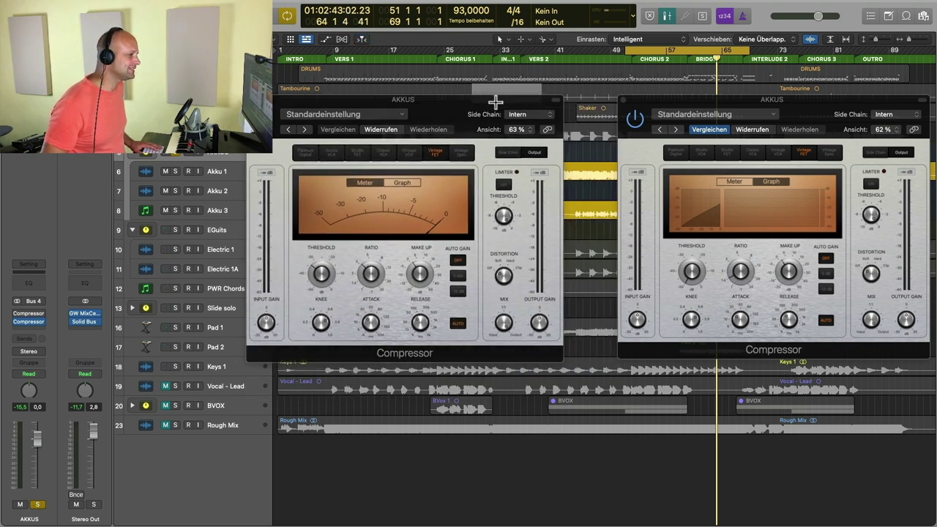
{"action": "left_click_drag", "start_coordinate": [434, 99], "coordinate": [487, 97]}
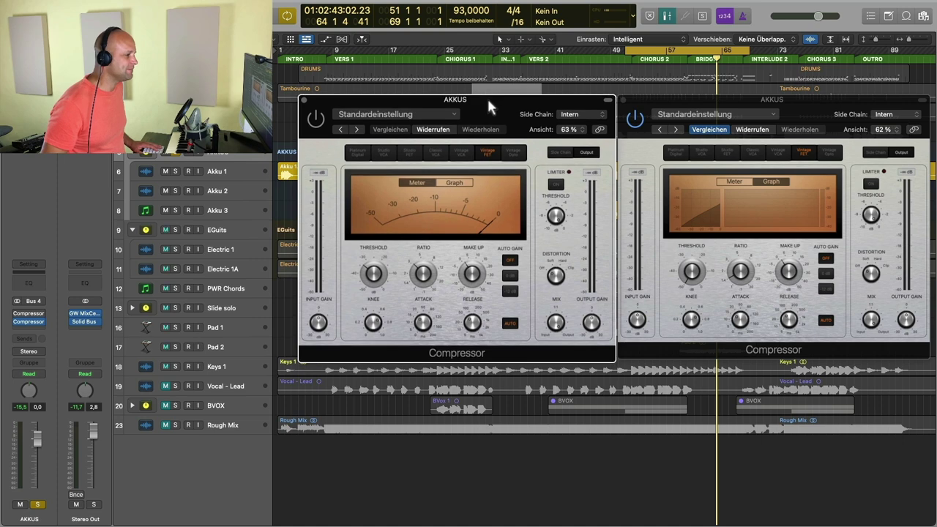
Step: Compare the two compressors by ear during playback by alternately enabling one and bypassing the other
{"action": "key", "text": "space"}
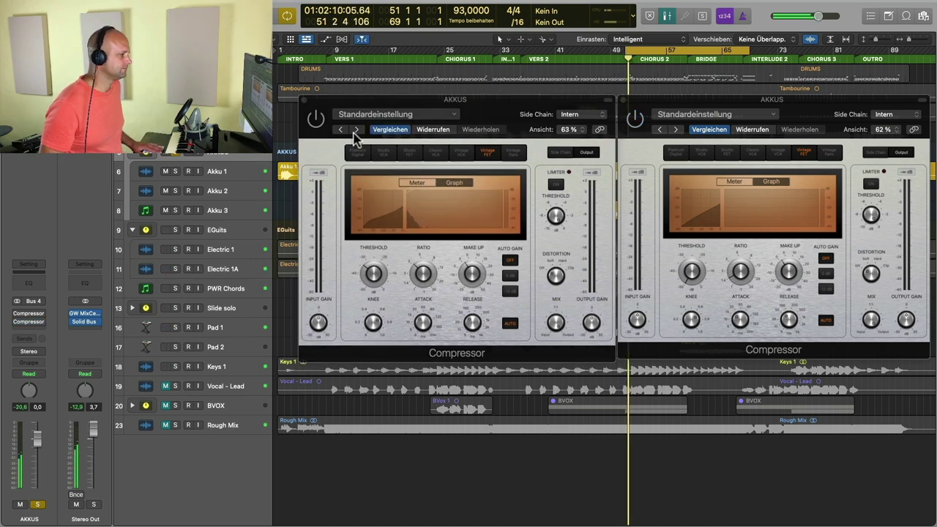
{"action": "left_click", "coordinate": [316, 119]}
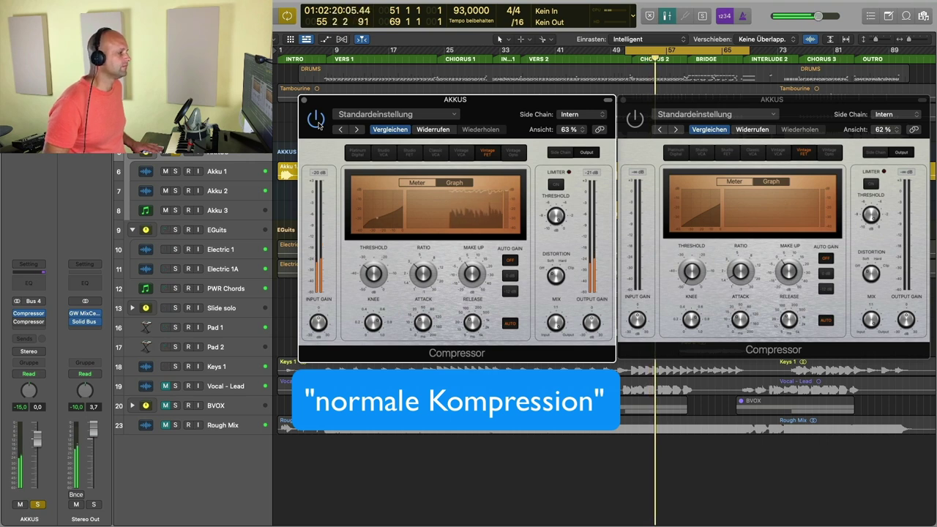
{"action": "left_click", "coordinate": [634, 120]}
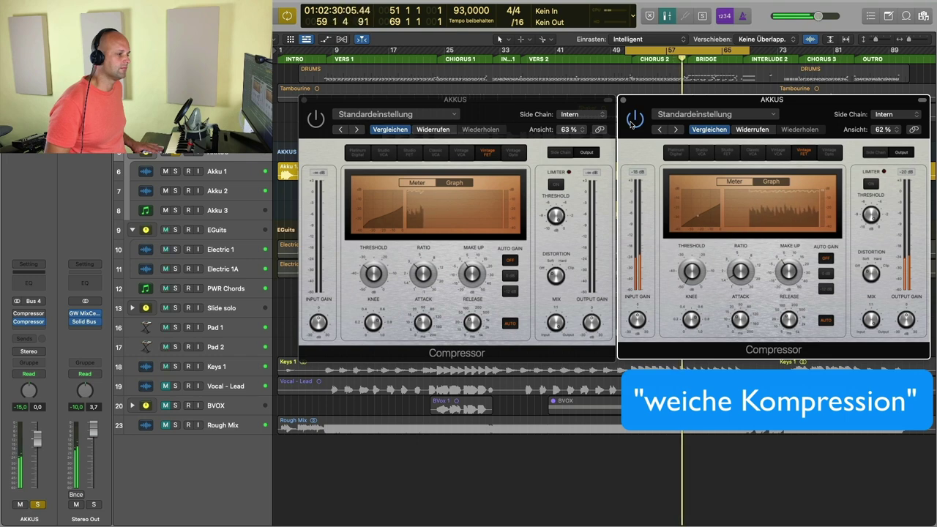
{"action": "left_click", "coordinate": [632, 123]}
{"action": "left_click", "coordinate": [316, 120]}
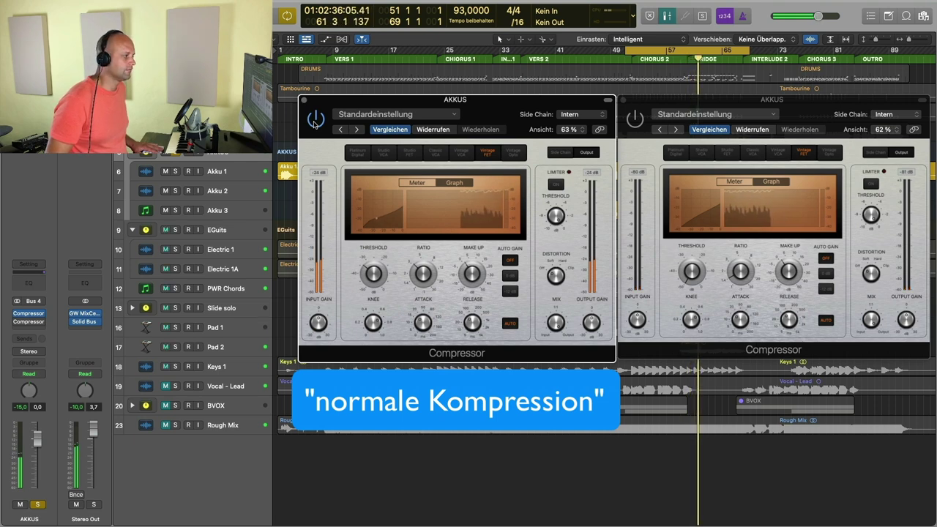
{"action": "left_click", "coordinate": [637, 120]}
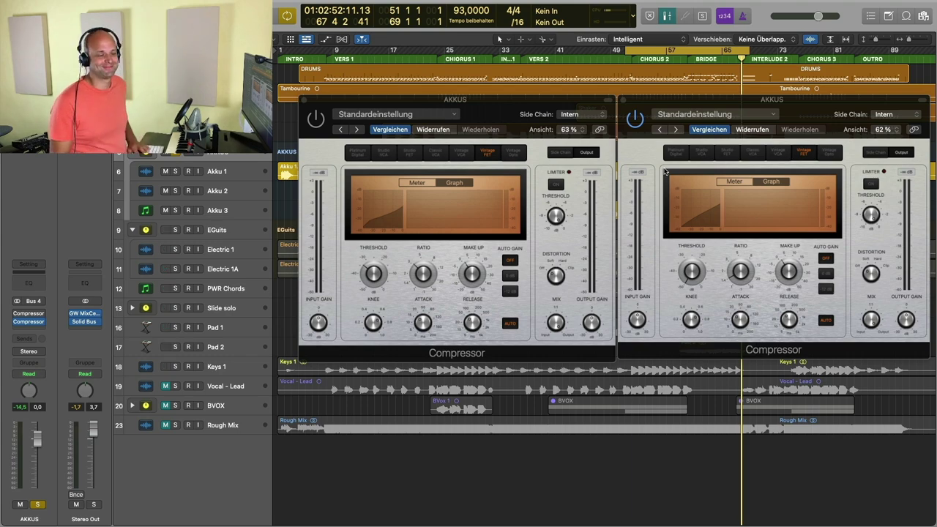
Step: Play the soloed AKKUS group with drums and bass, show the mixer, and switch from the second compressor to the first for comparison
{"action": "key", "text": "space"}
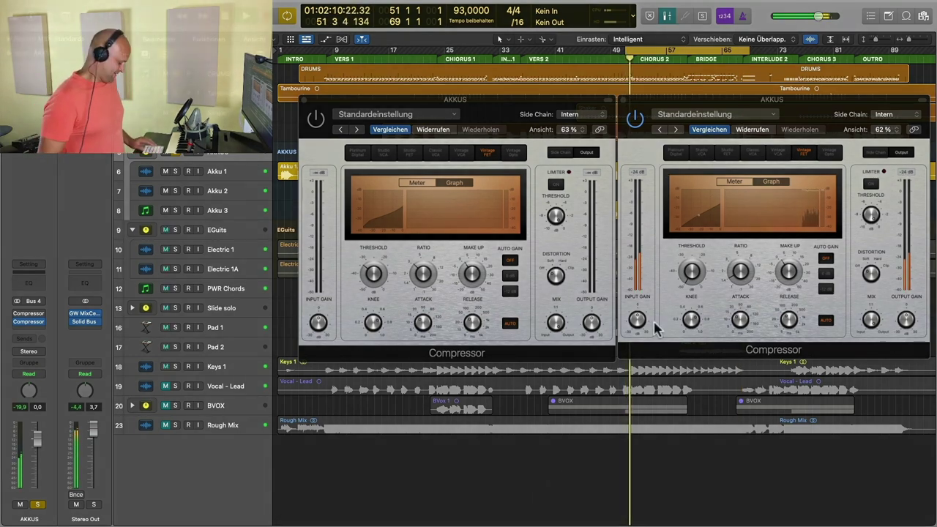
{"action": "key", "text": "x"}
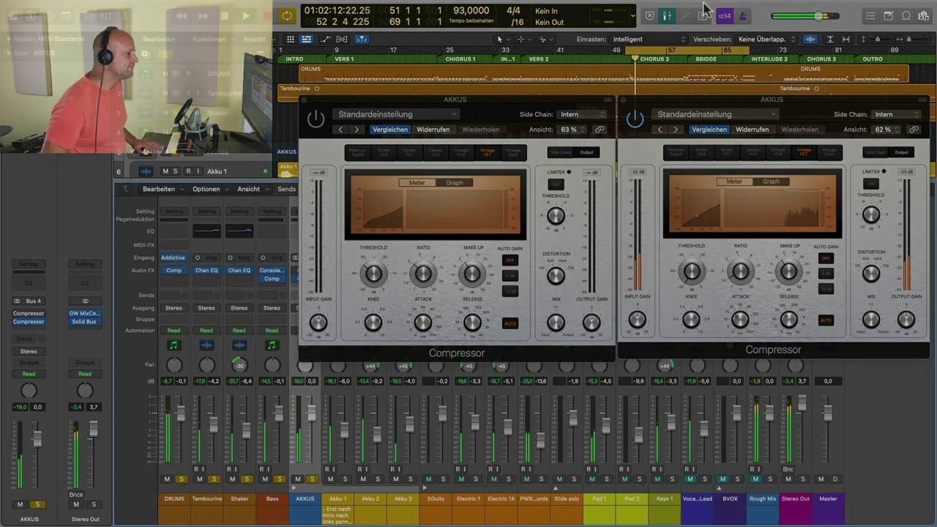
{"action": "left_click", "coordinate": [319, 125]}
{"action": "left_click", "coordinate": [641, 123]}
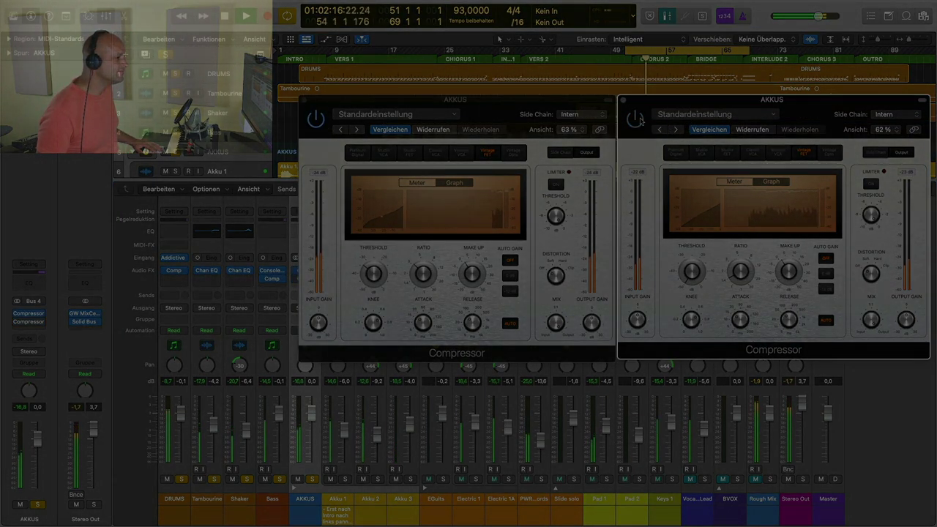